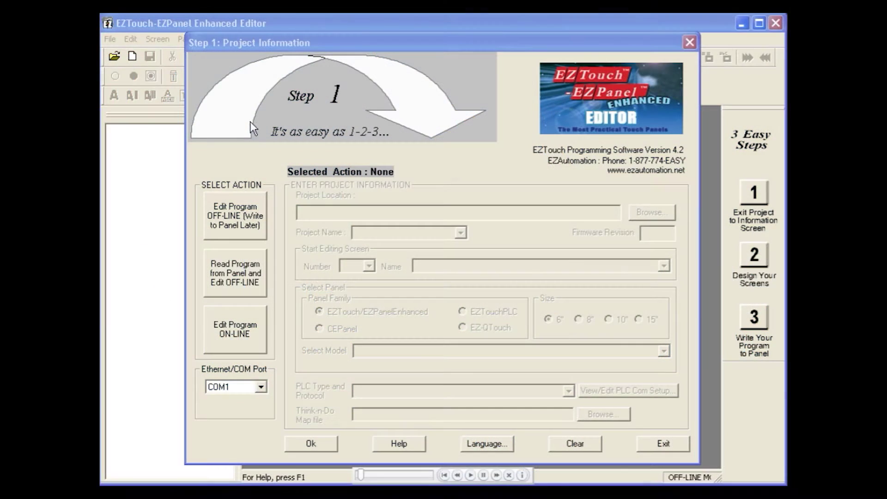
- Start a new offline project named 'DirectLogic Ethernet'
left_click(261, 201)
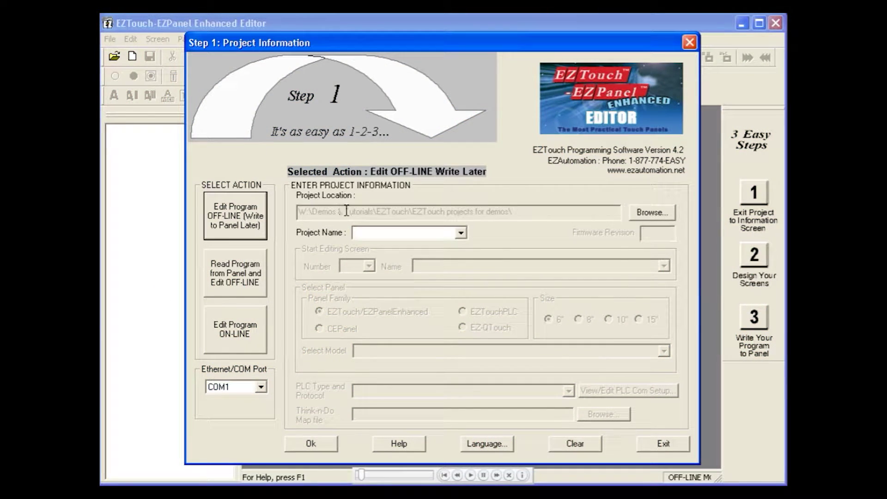
left_click(366, 232)
type("Di")
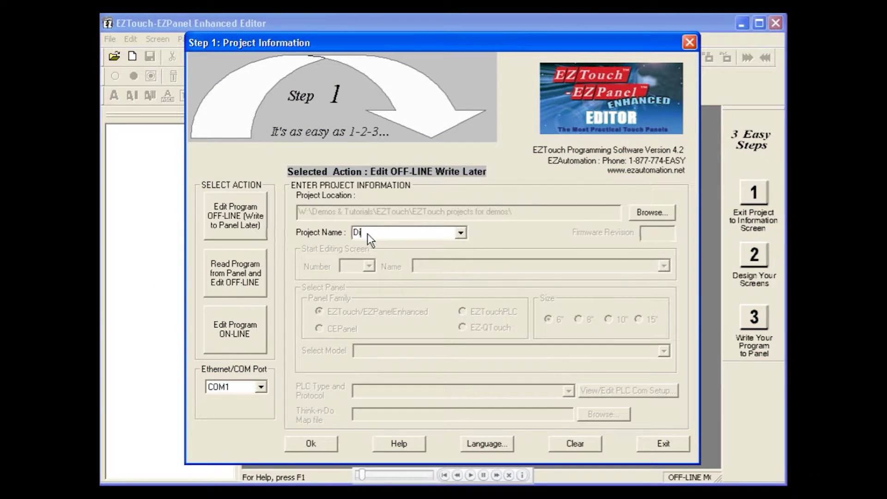
type("rectLogic Ethernet")
key("Tab")
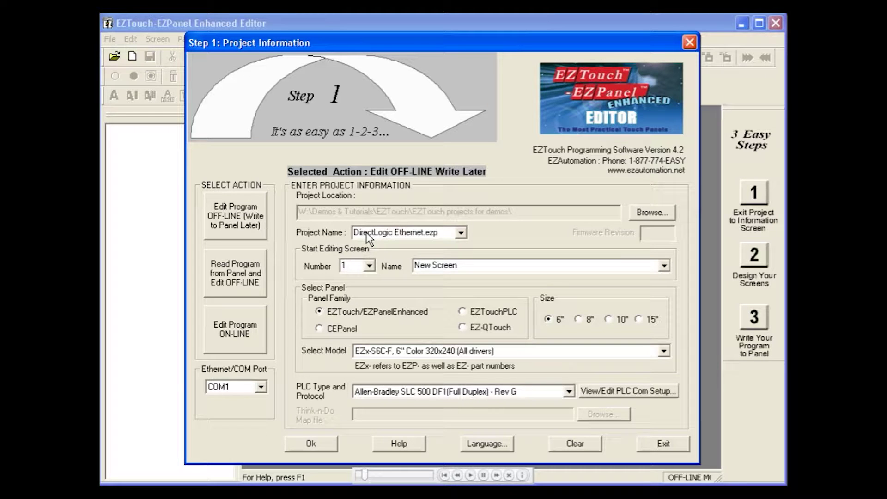
- Set the PLC protocol to DirectLogic Ethernet - Rev D and accept the project information
left_click(569, 392)
left_click(573, 431)
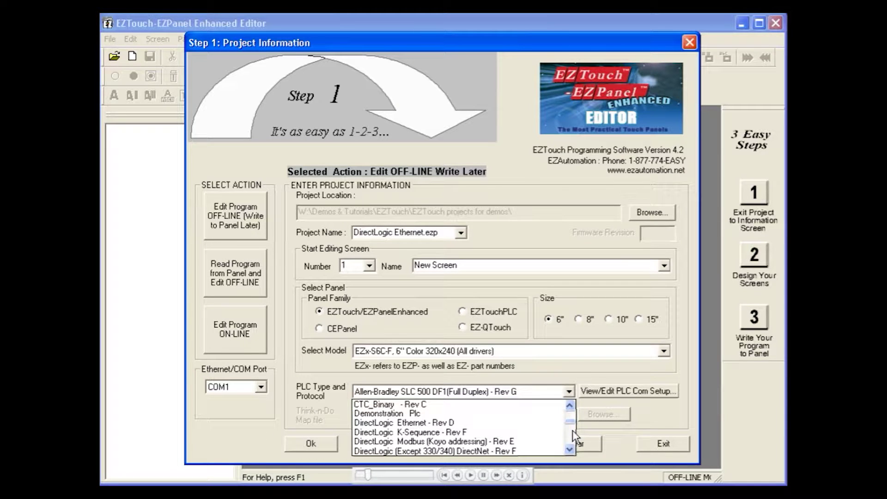
left_click(526, 423)
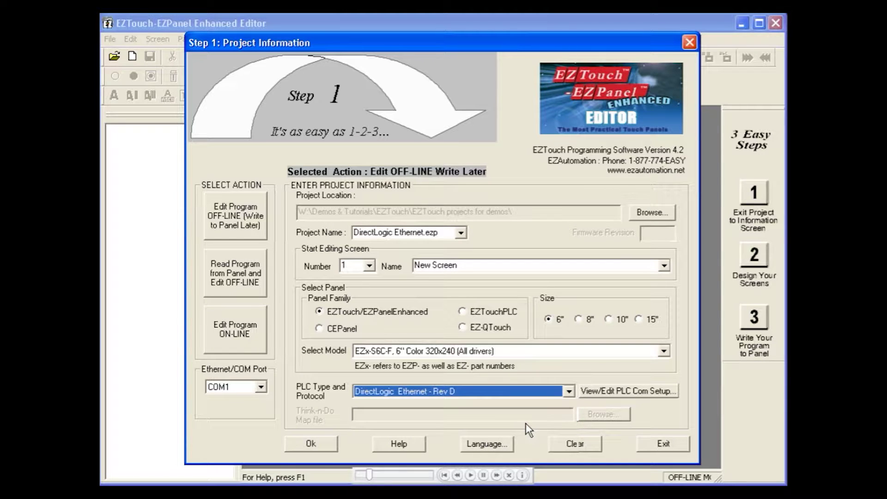
left_click(327, 443)
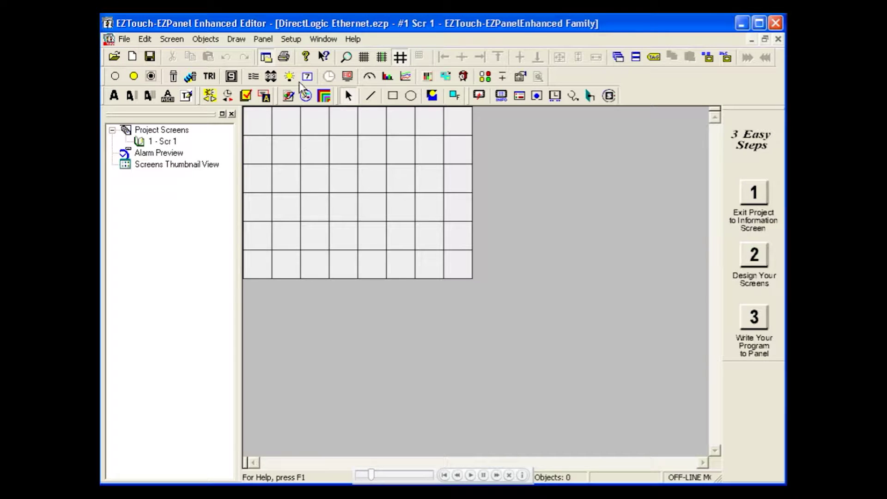
- Open the PLC communication setup via Setup > Select PLC and choose TCP/IP as the PC-to-panel protocol
left_click(299, 41)
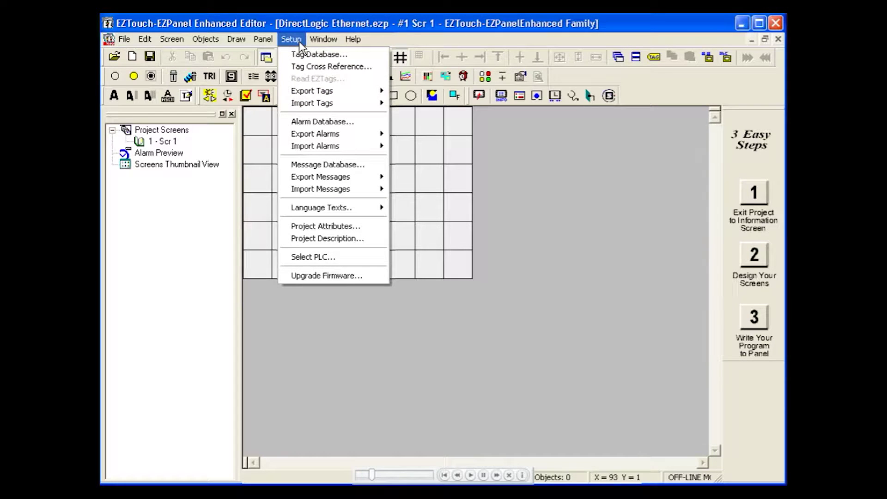
left_click(345, 256)
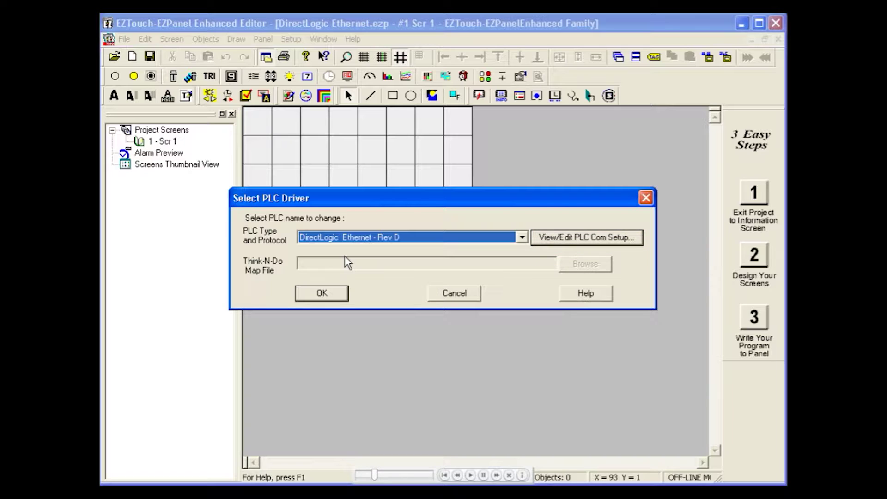
left_click(548, 242)
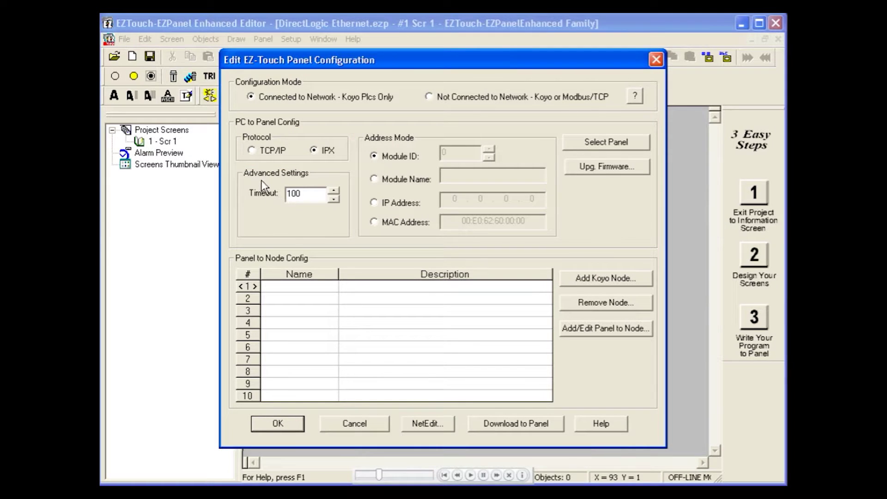
left_click(252, 150)
- In NetEdit, dismiss the read error, query modules over UDP/IP, then exit NetEdit
left_click(449, 422)
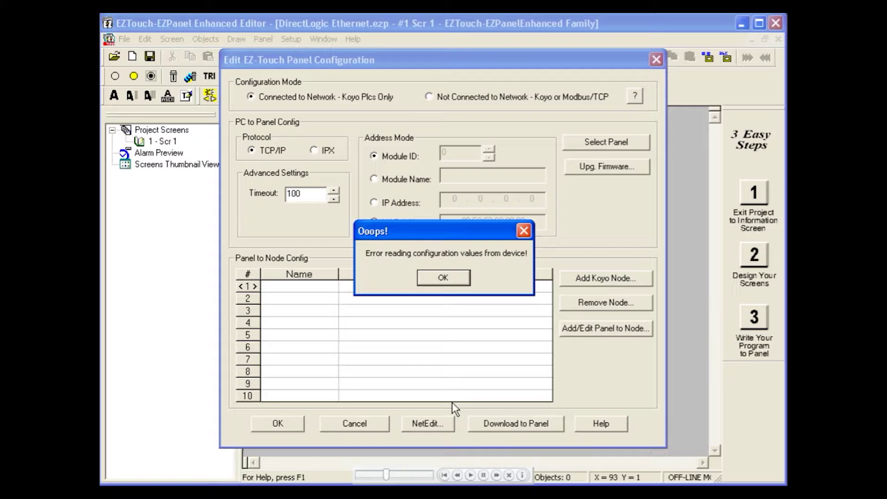
left_click(457, 279)
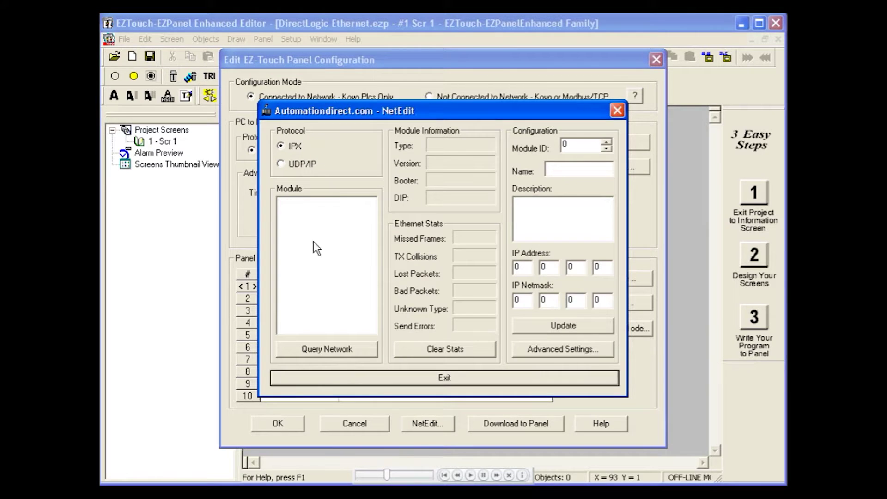
left_click(282, 166)
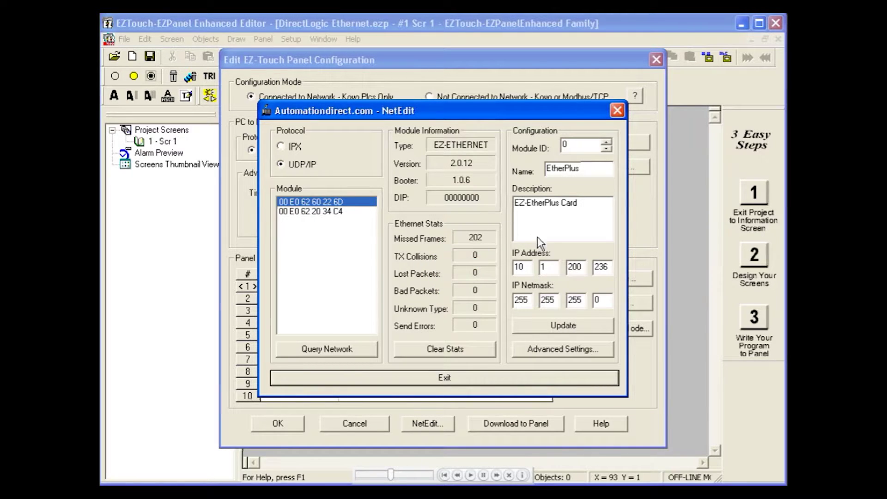
left_click(588, 325)
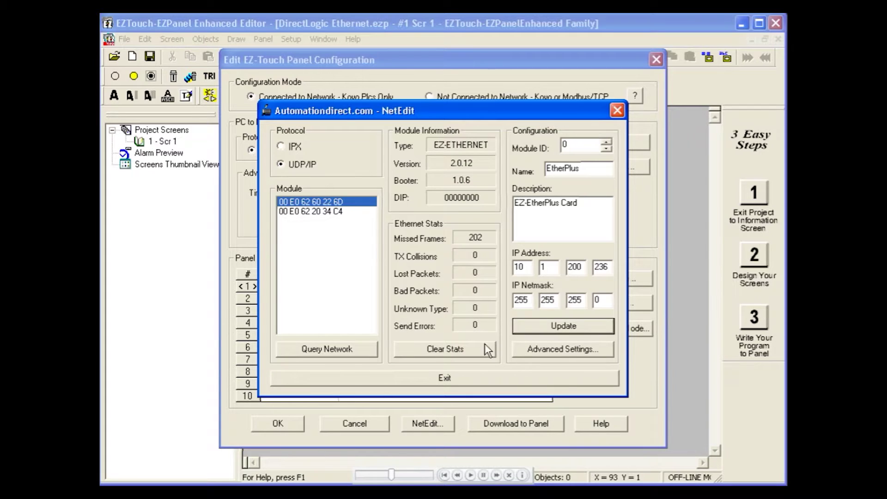
left_click(462, 379)
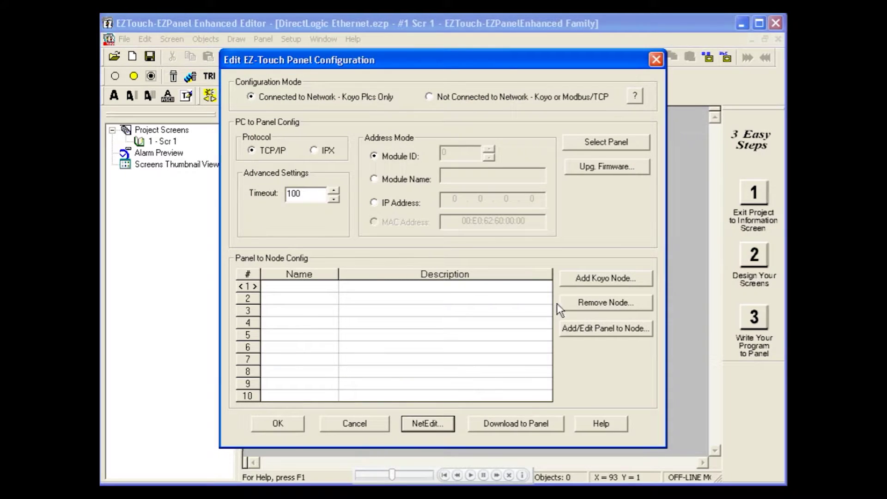
- Select the EtherPlus panel, add a 205ECOM PLC node, and confirm the panel configuration and driver
left_click(578, 142)
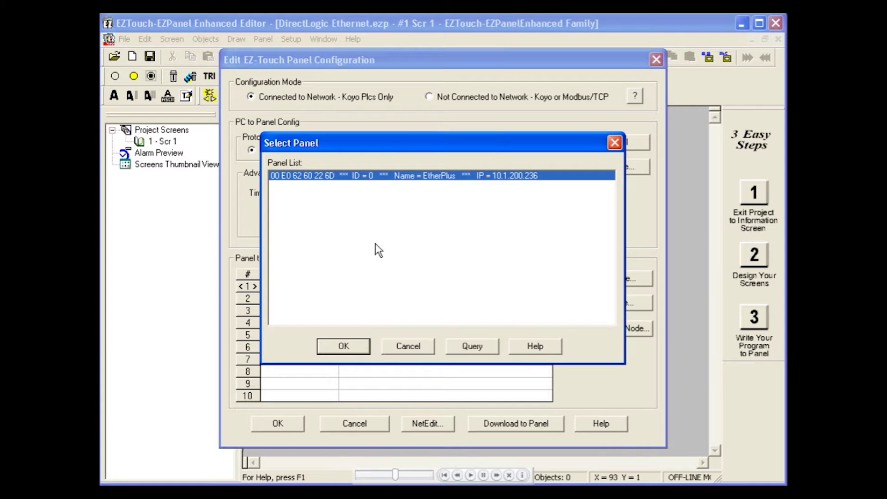
left_click(362, 349)
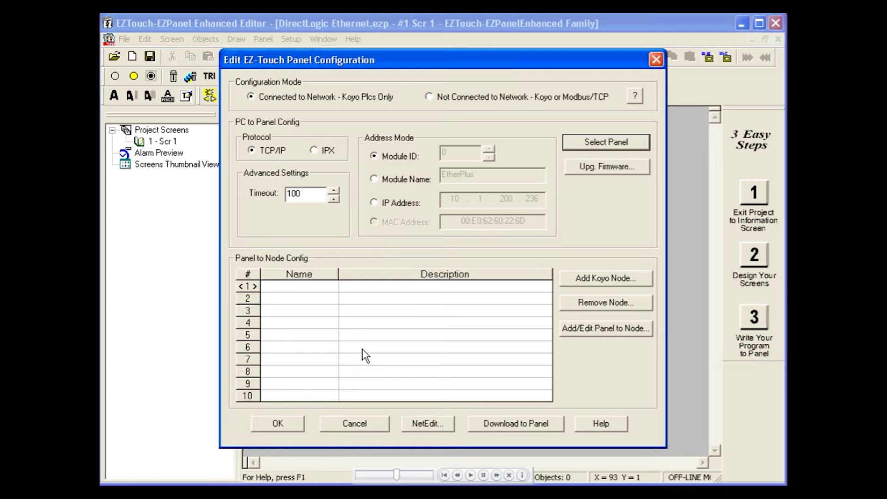
left_click(572, 280)
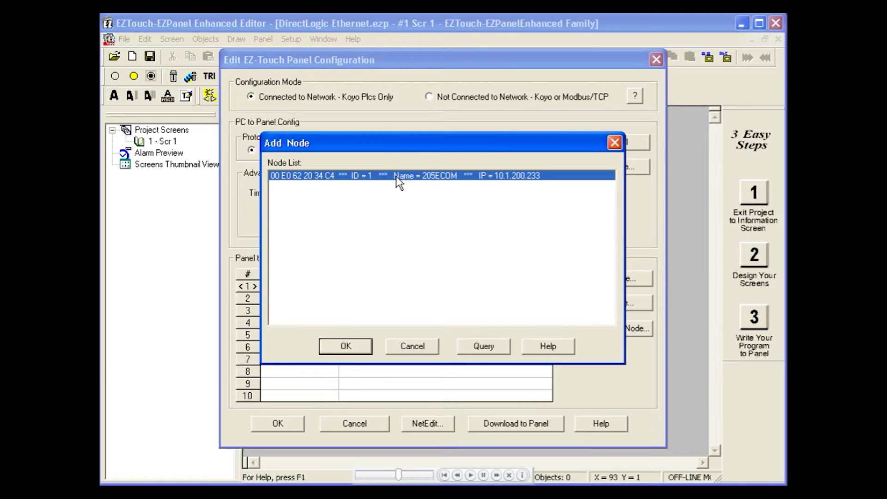
left_click(363, 350)
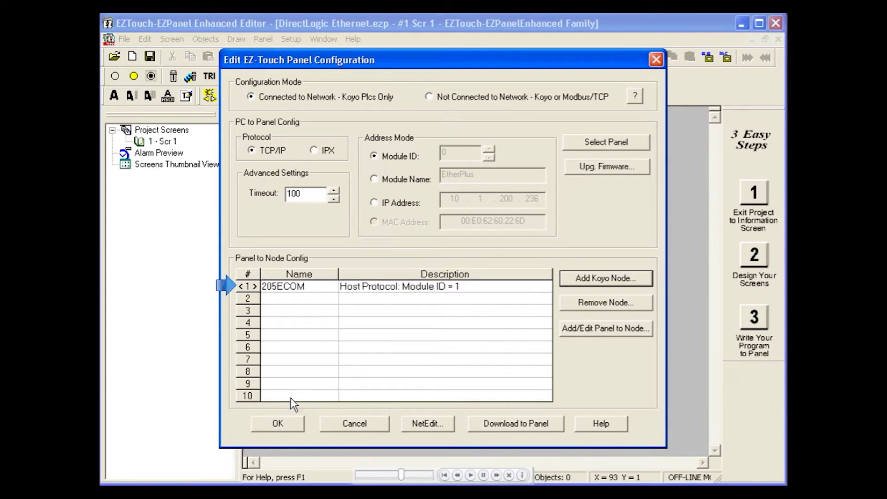
left_click(288, 425)
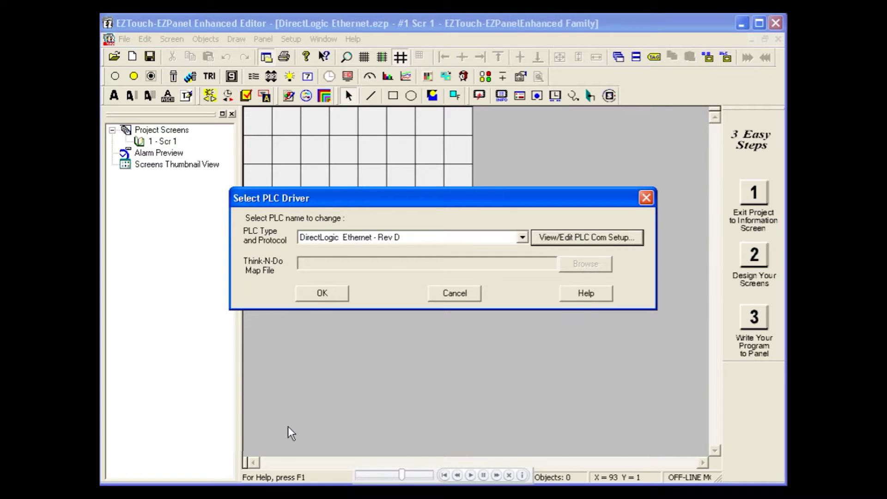
left_click(338, 293)
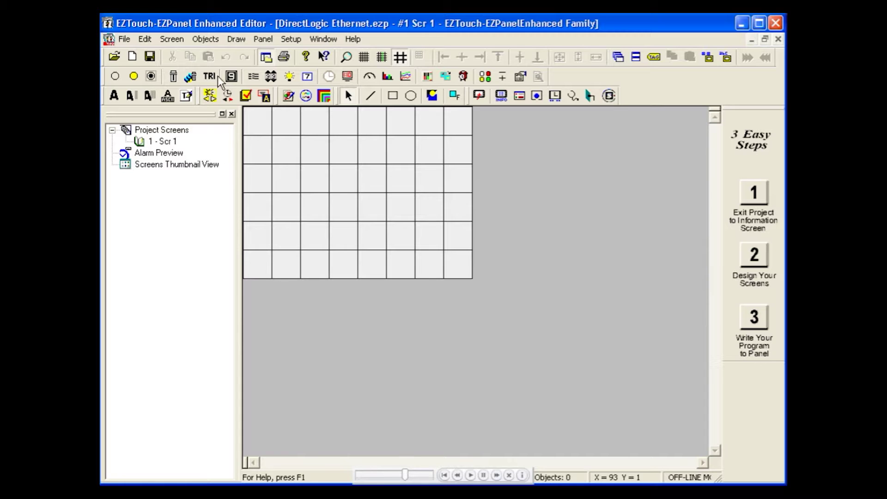
- Create a numeric entry object bound to tag V2000 at address V2000
left_click(205, 39)
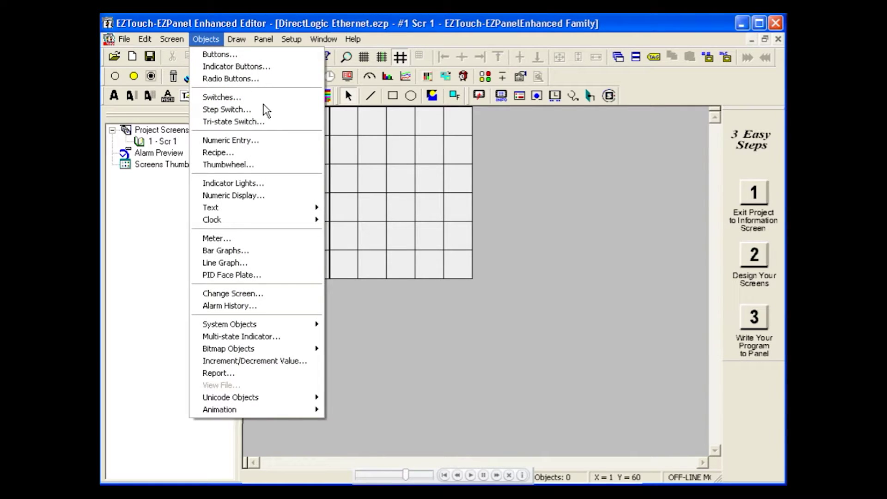
left_click(266, 140)
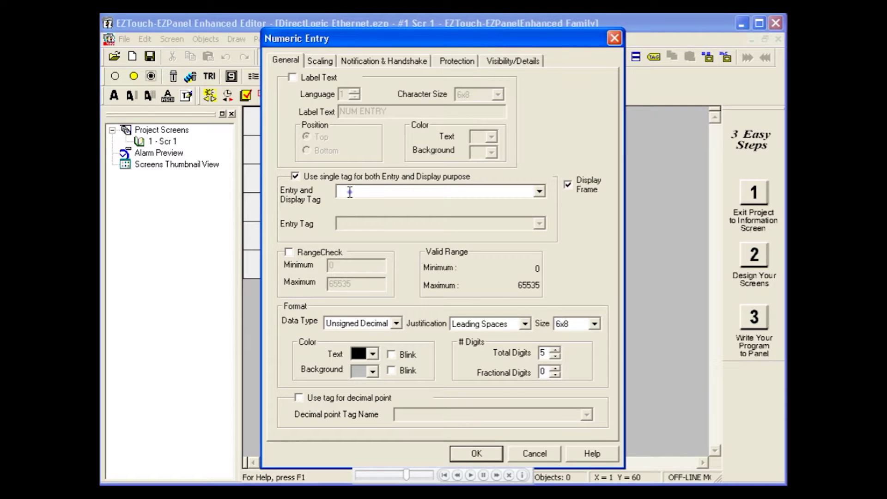
type("V2000")
key("Return")
type("V200")
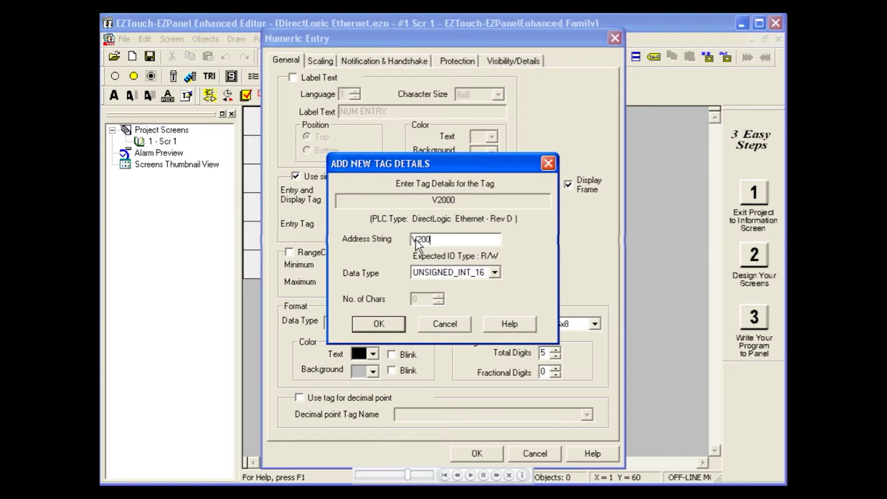
type("0")
left_click(391, 322)
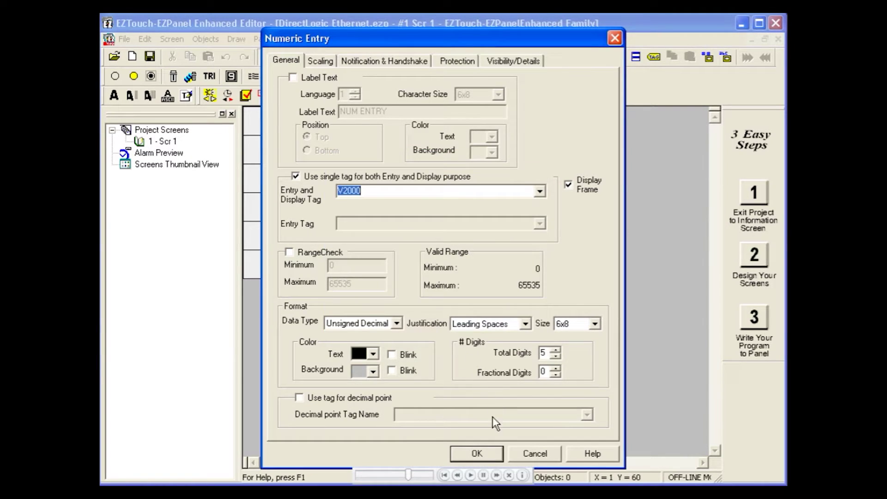
left_click(493, 454)
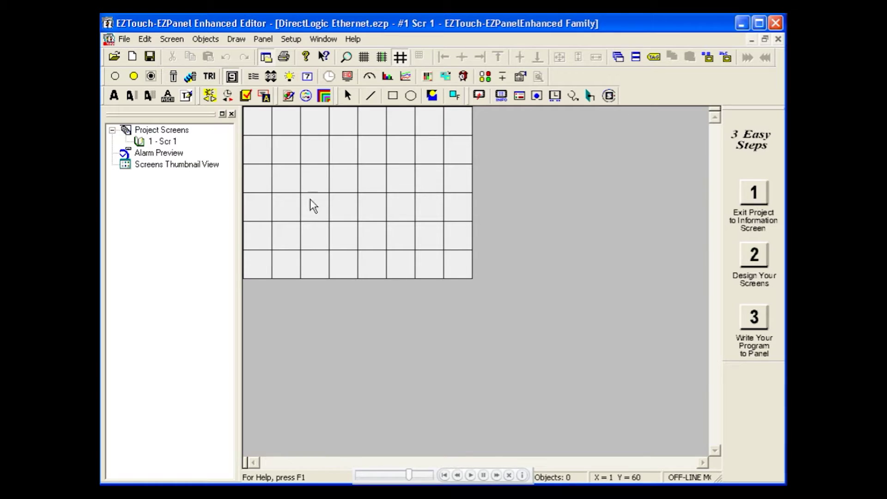
- Place the numeric entry on Screen 1 and enlarge it to two grid cells square
left_click(307, 144)
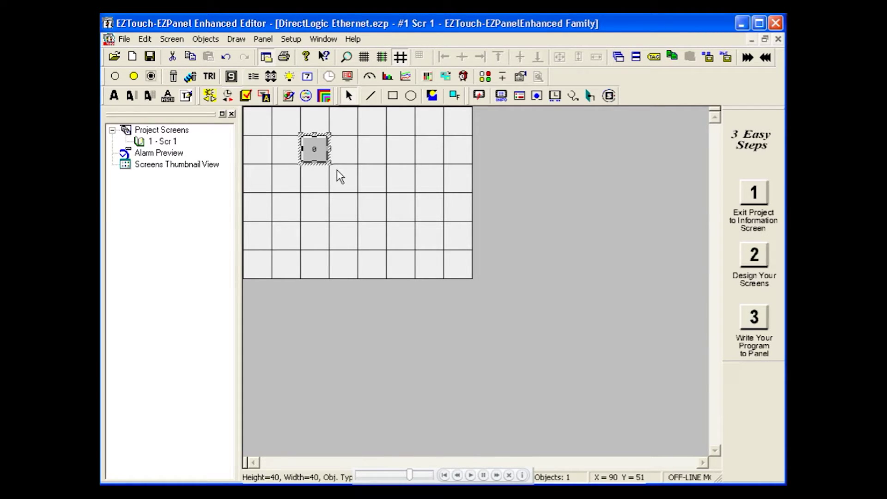
left_click_drag(330, 164, 363, 196)
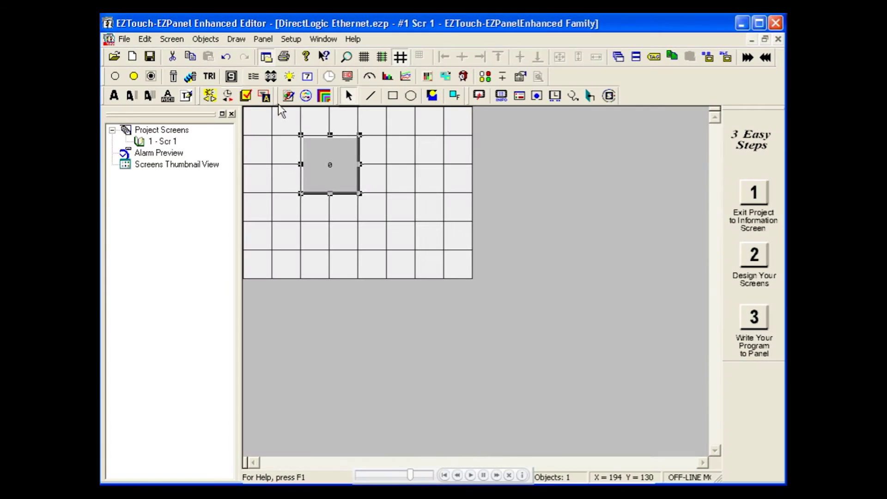
left_click(270, 39)
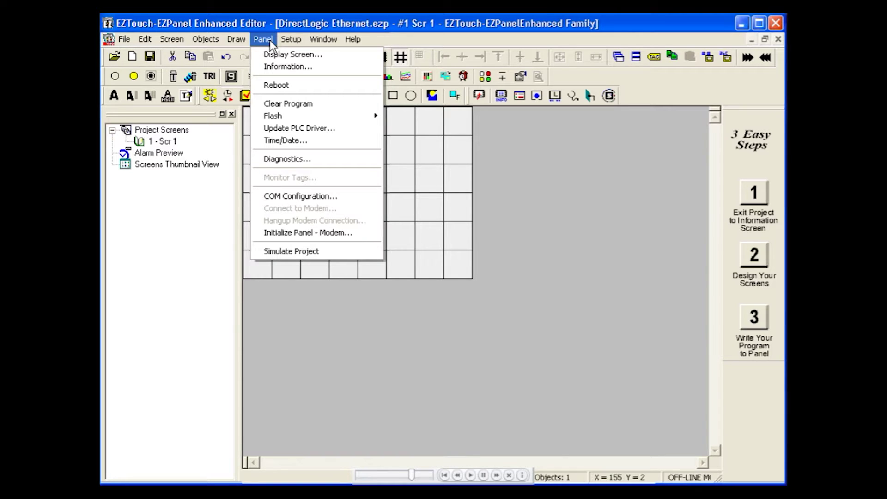
- Set the panel COM configuration connection port to Ethernet
left_click(341, 196)
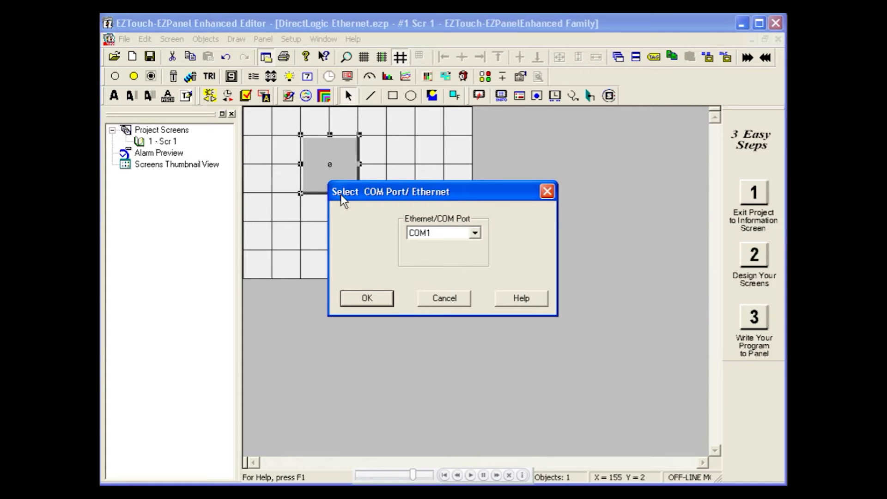
left_click(474, 233)
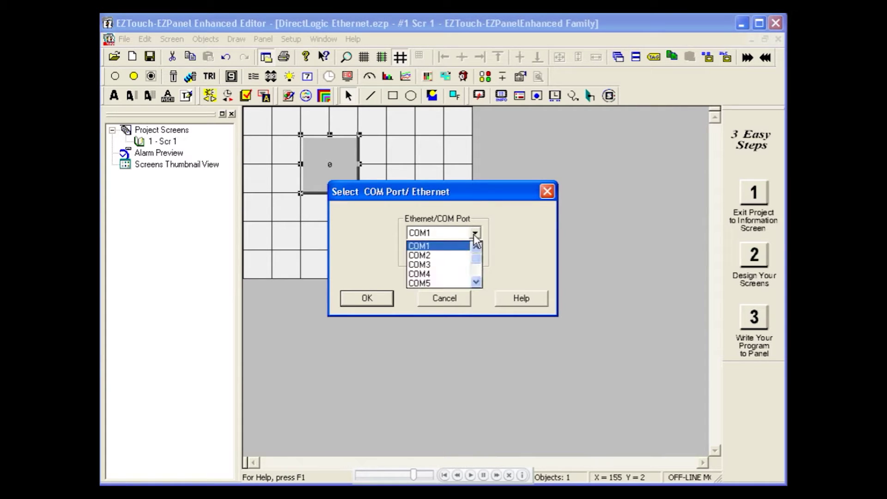
left_click(477, 281)
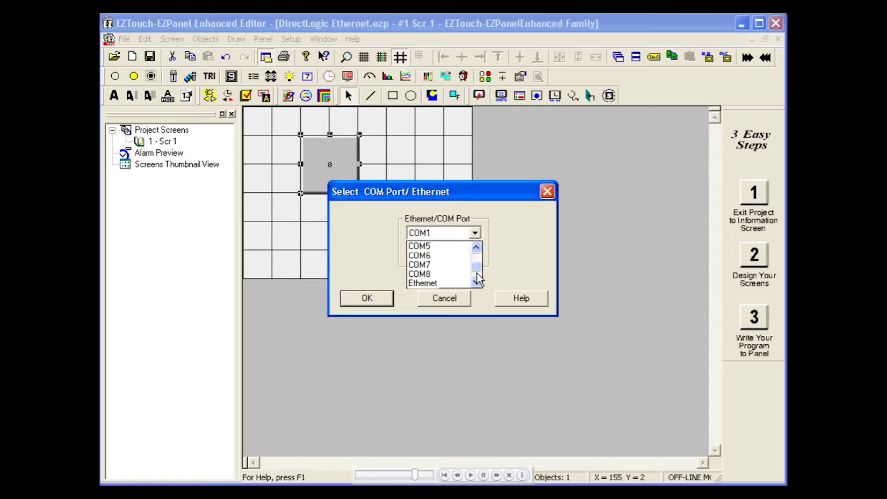
left_click(447, 284)
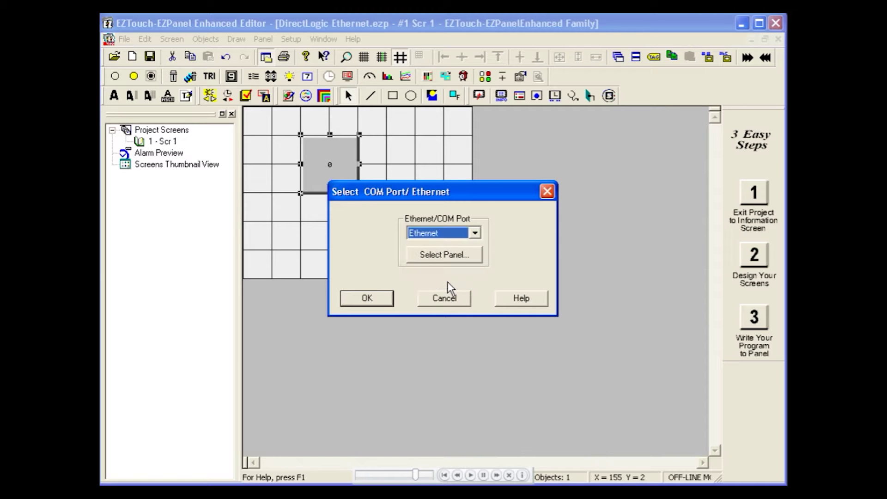
- Select the EtherPlus panel found on the network and confirm all settings
left_click(474, 258)
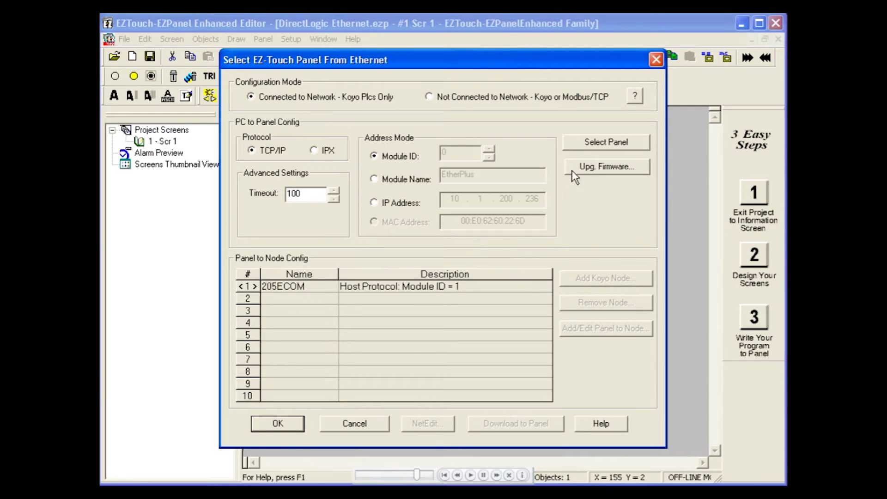
left_click(574, 143)
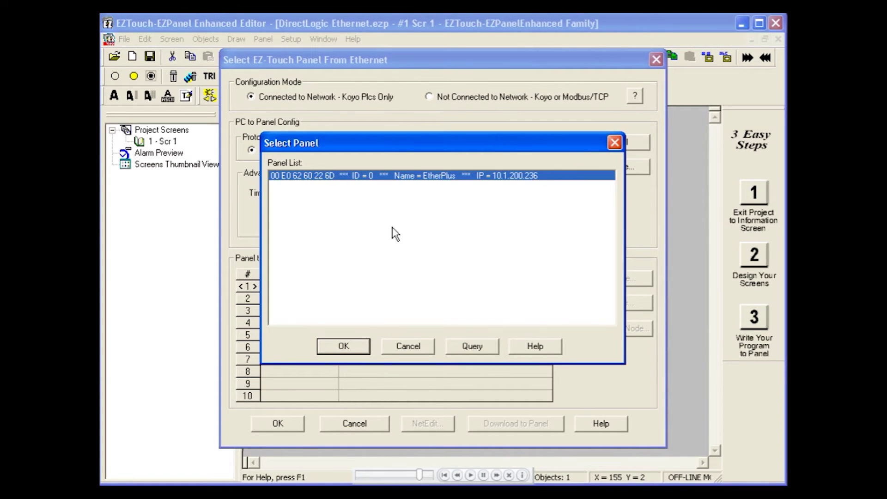
left_click(365, 347)
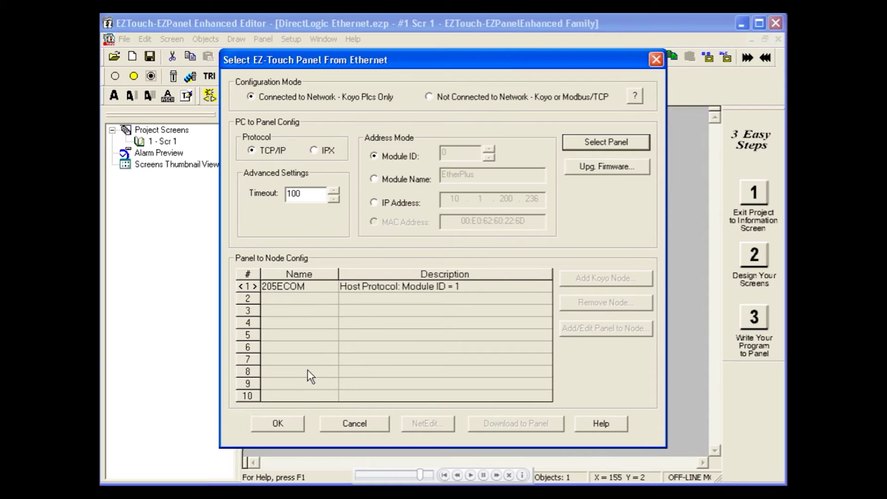
left_click(292, 421)
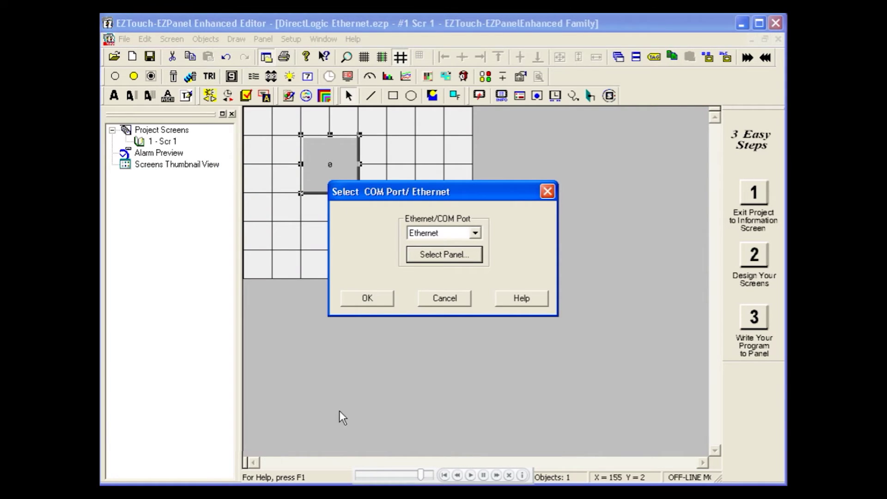
left_click(382, 298)
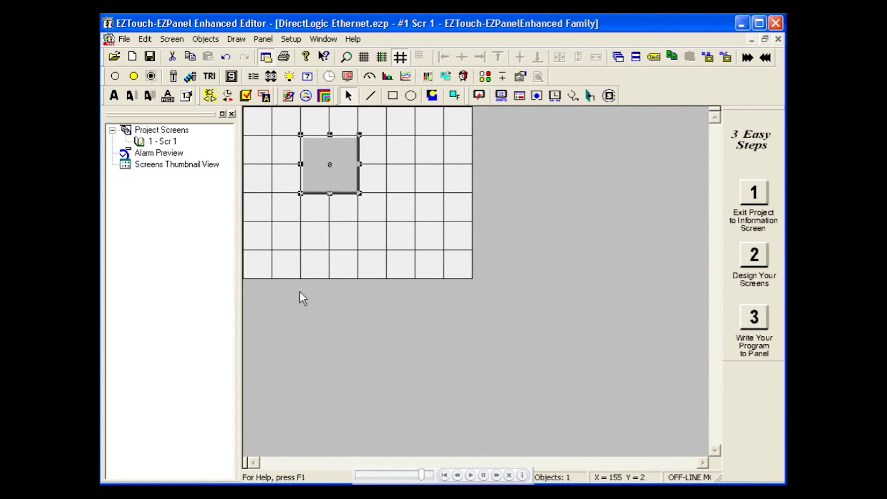
- Use File > Transfer to Panel to start writing the project over Ethernet
left_click(125, 39)
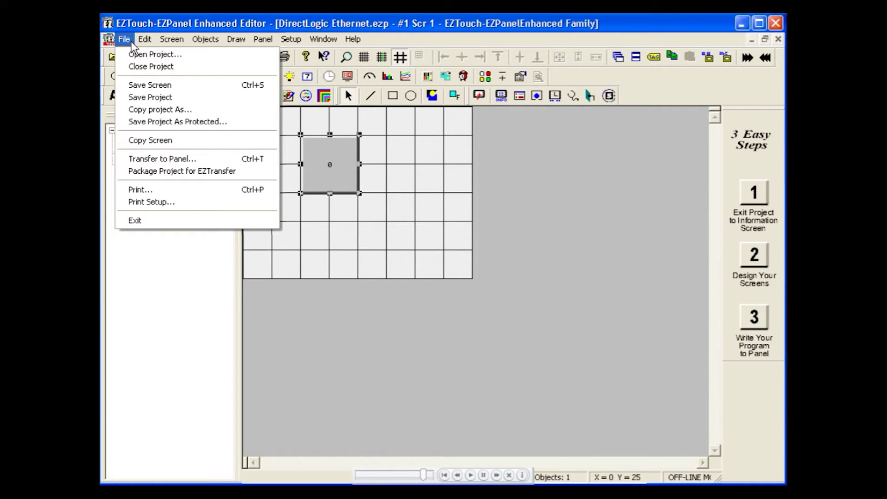
left_click(200, 160)
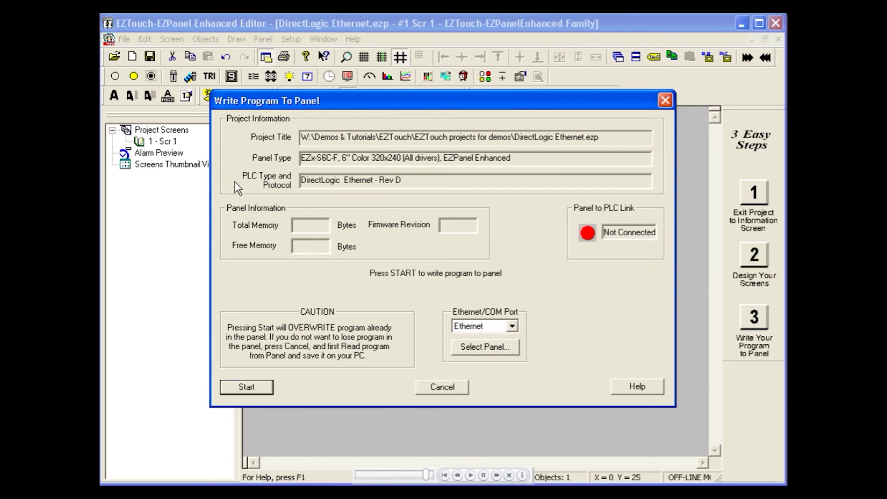
left_click(268, 390)
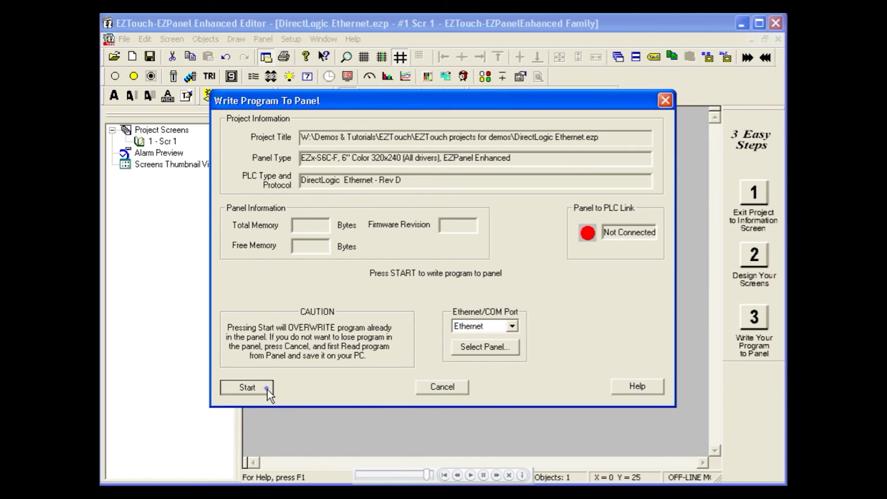